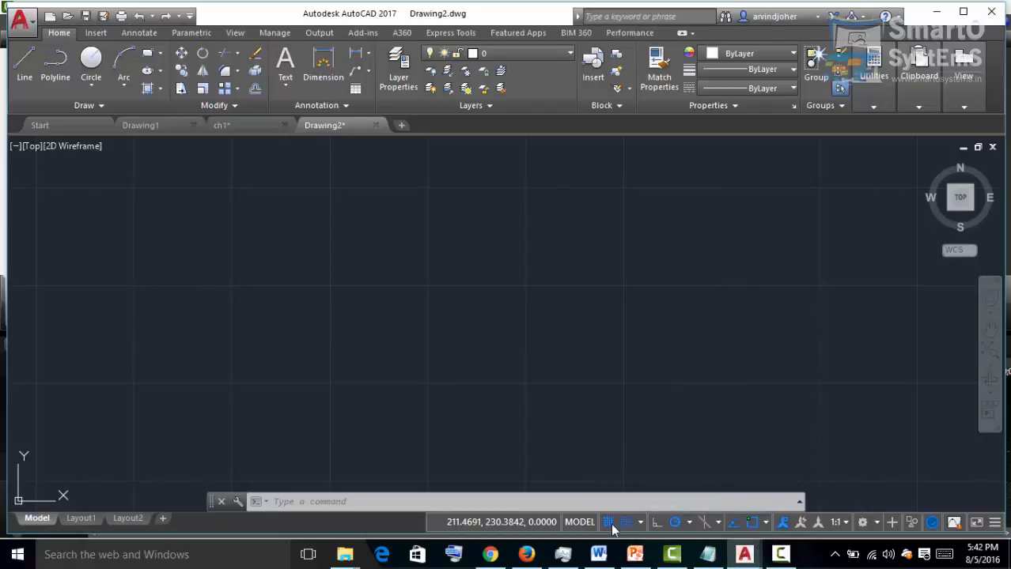
- Switch the grid display and snap mode off and back on, repeating the grid toggle
left_click(608, 523)
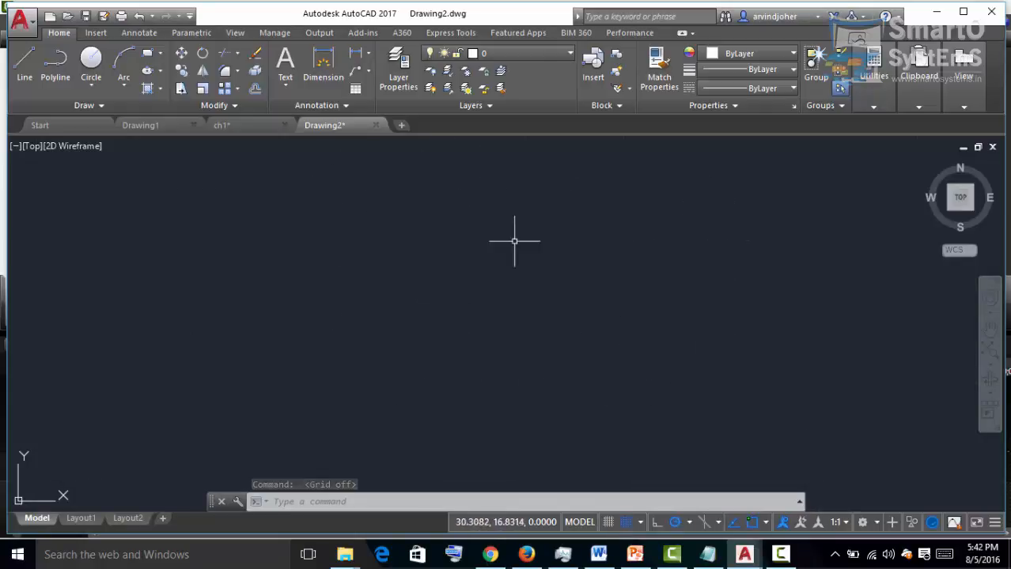
left_click(624, 522)
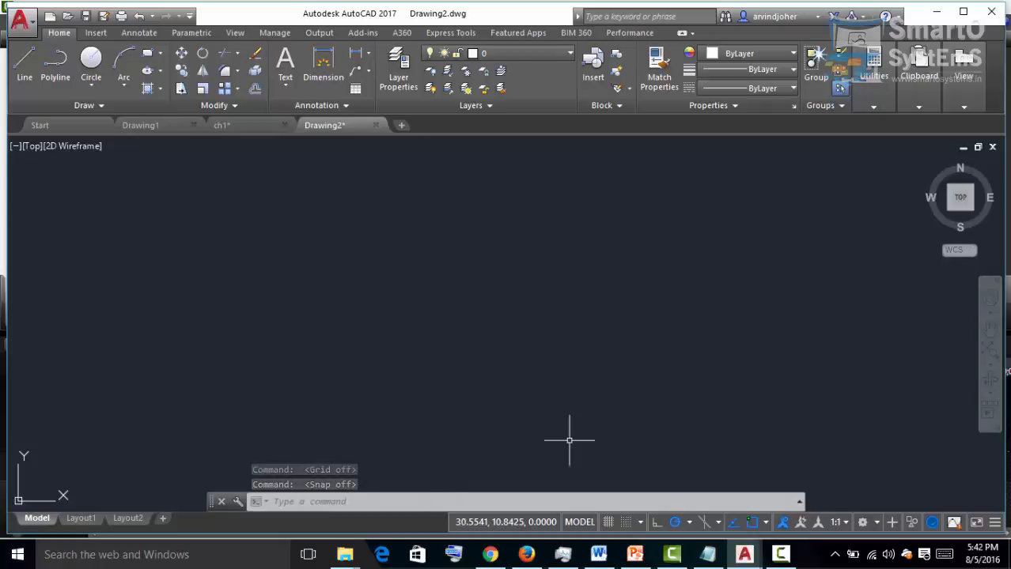
left_click(608, 522)
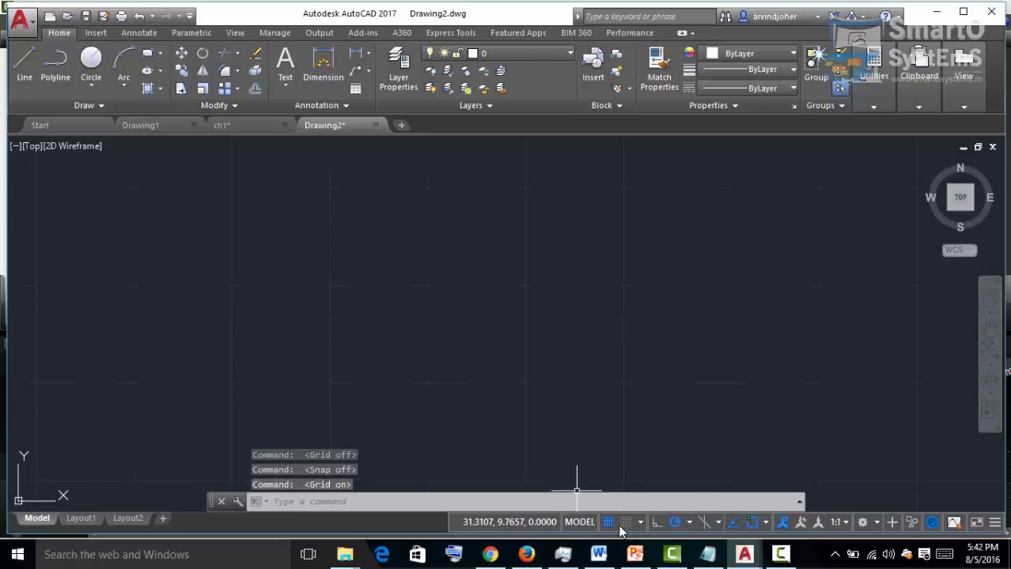
left_click(624, 522)
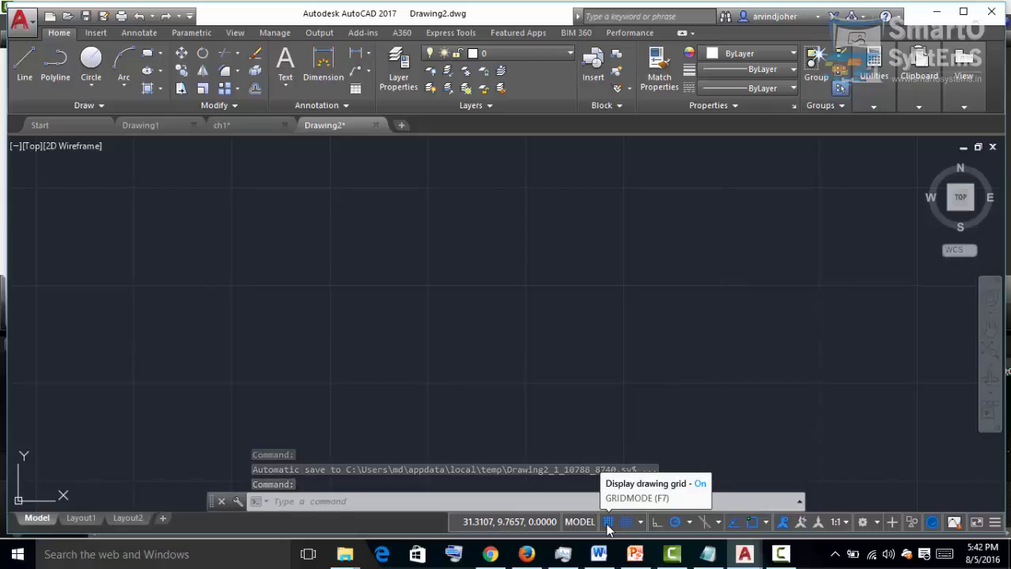
left_click(608, 526)
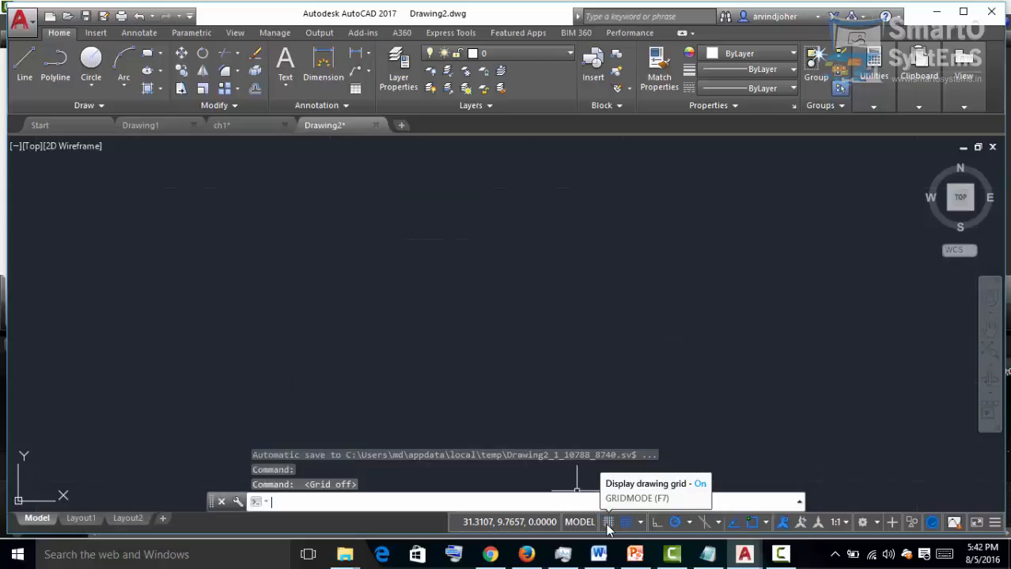
left_click(608, 525)
left_click(607, 525)
left_click(607, 525)
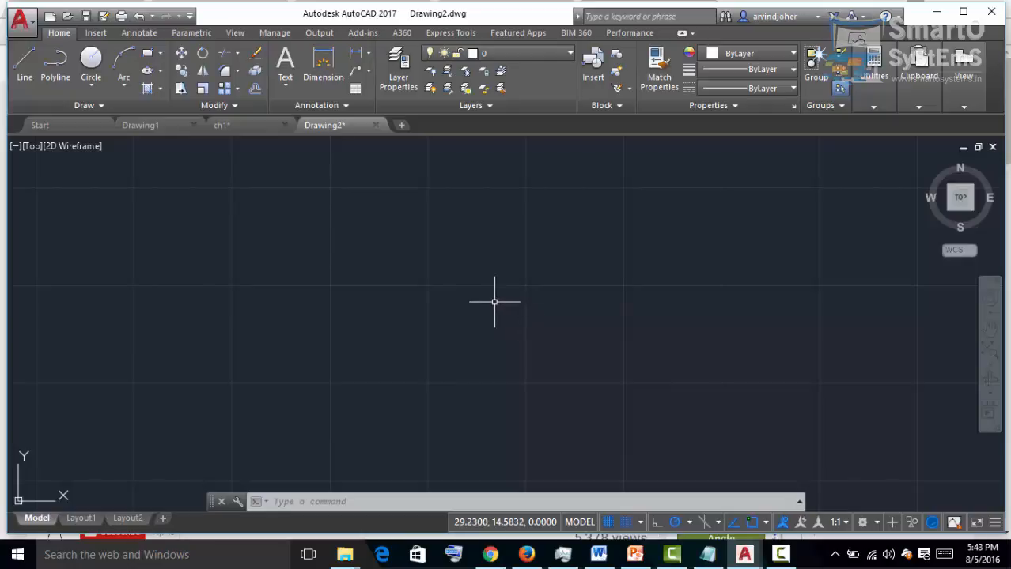
- Turn snap mode off and draw a closed rectangle from four line segments, starting at a major grid line intersection
scroll(450, 310, "up", 2)
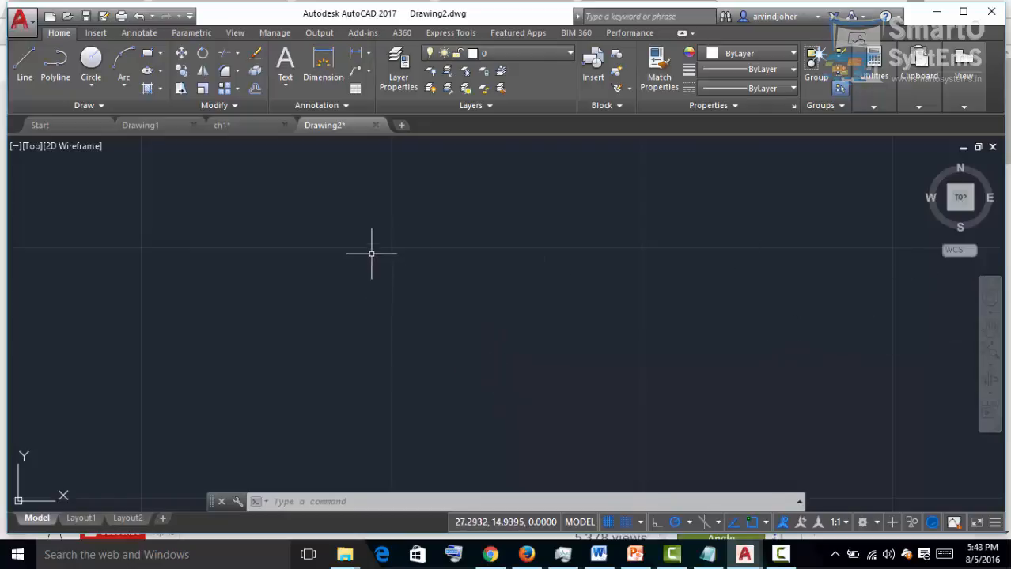
scroll(522, 348, "down", 2)
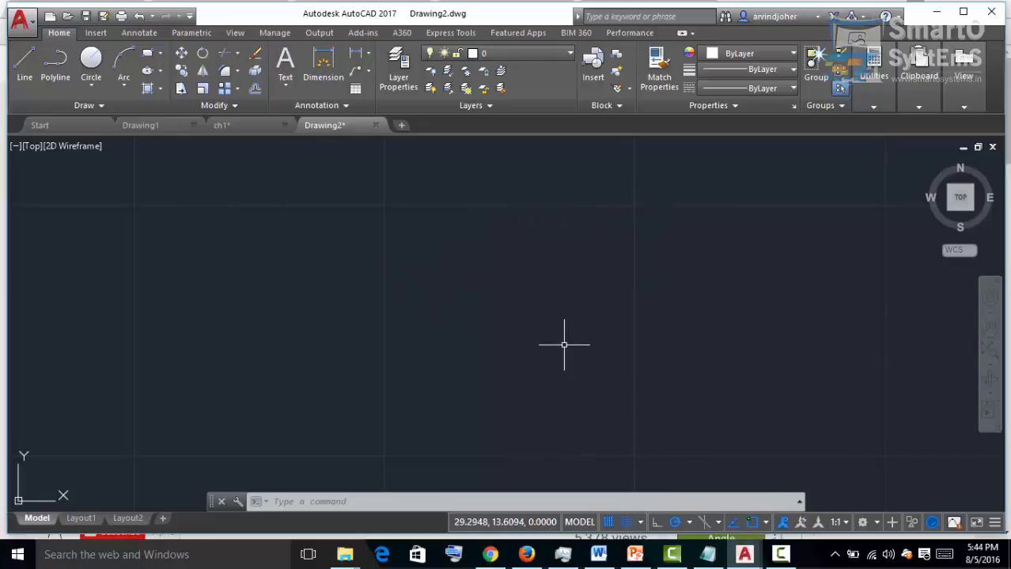
left_click(626, 523)
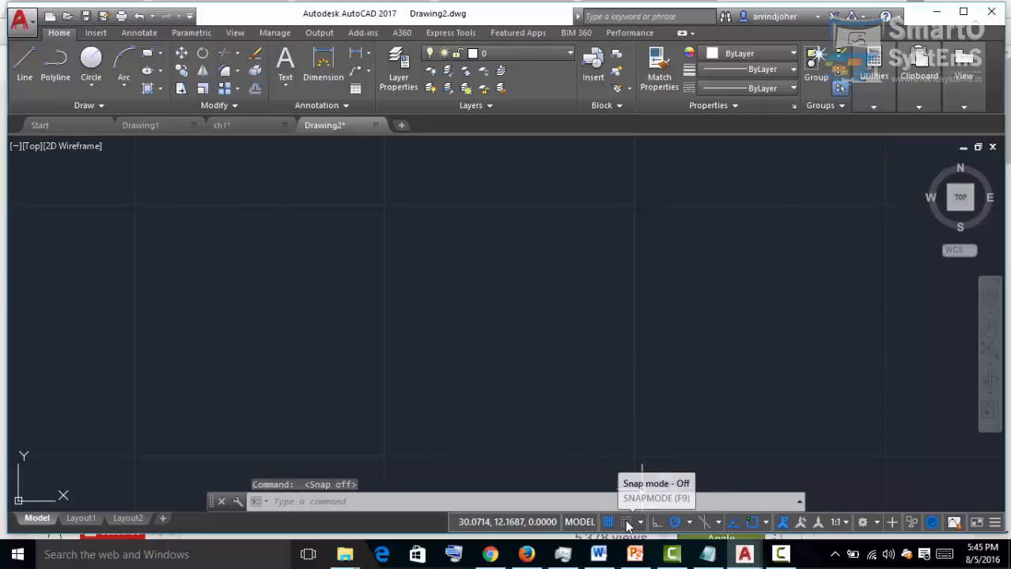
left_click(24, 63)
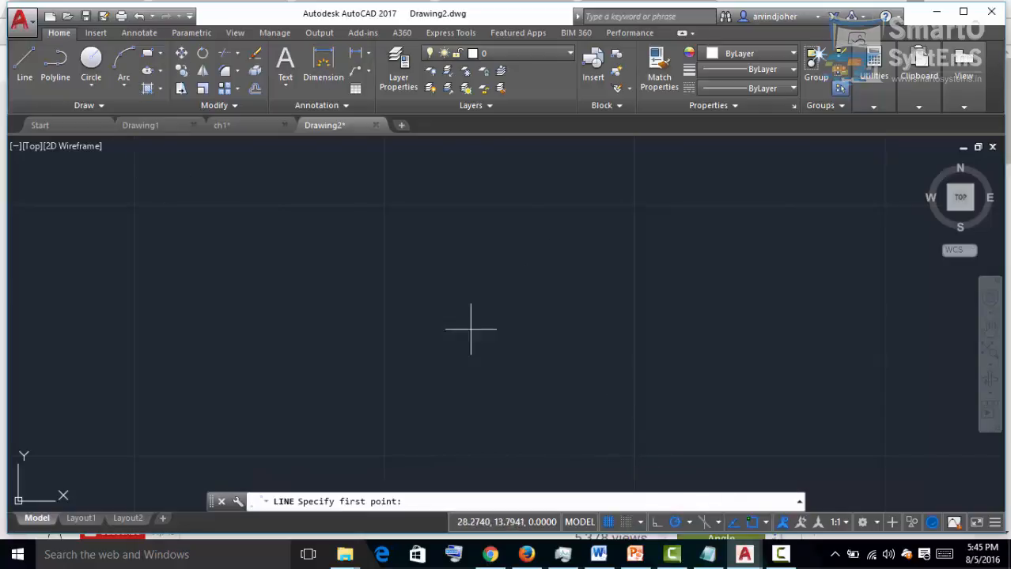
left_click(24, 63)
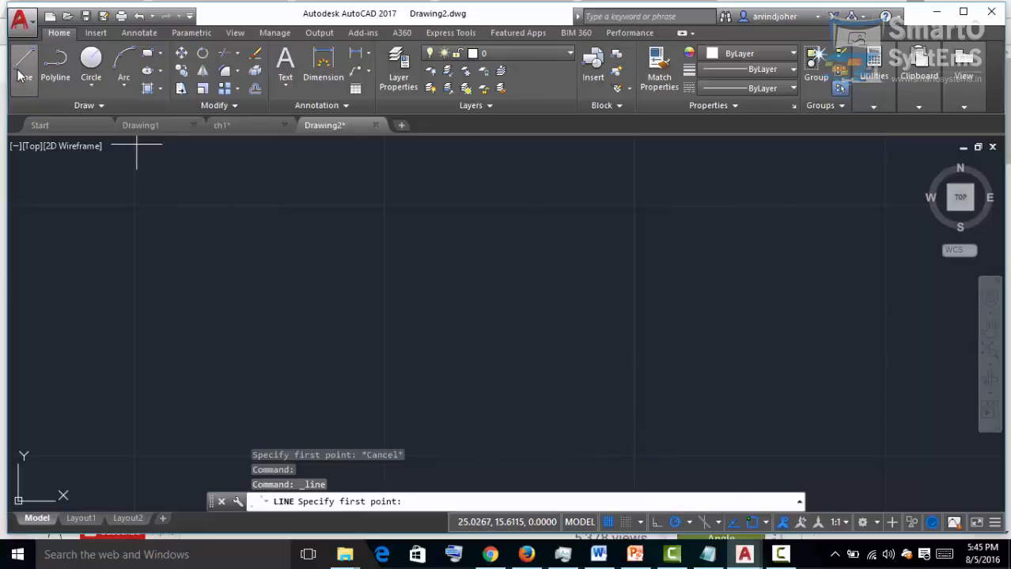
left_click(384, 207)
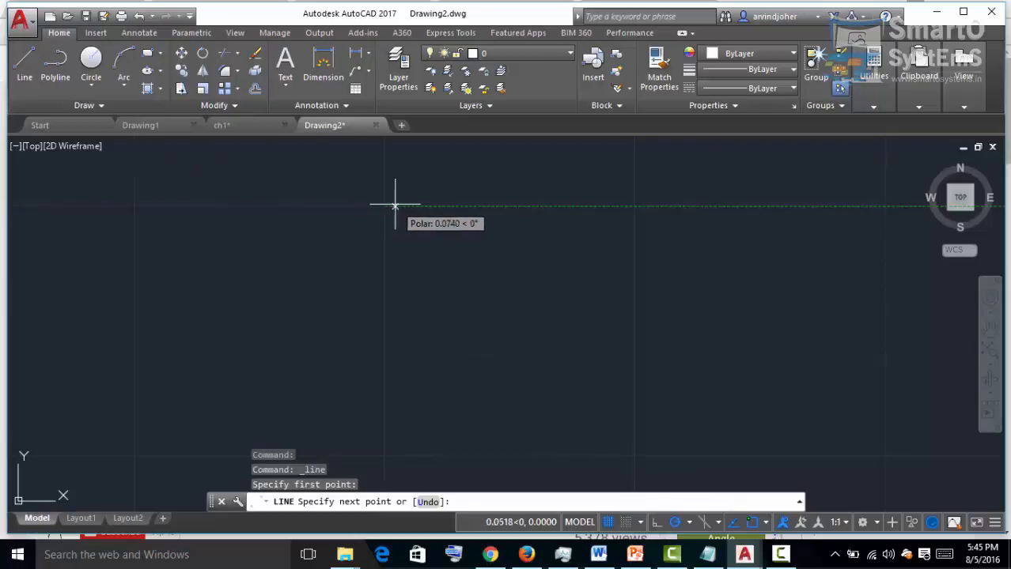
left_click(509, 207)
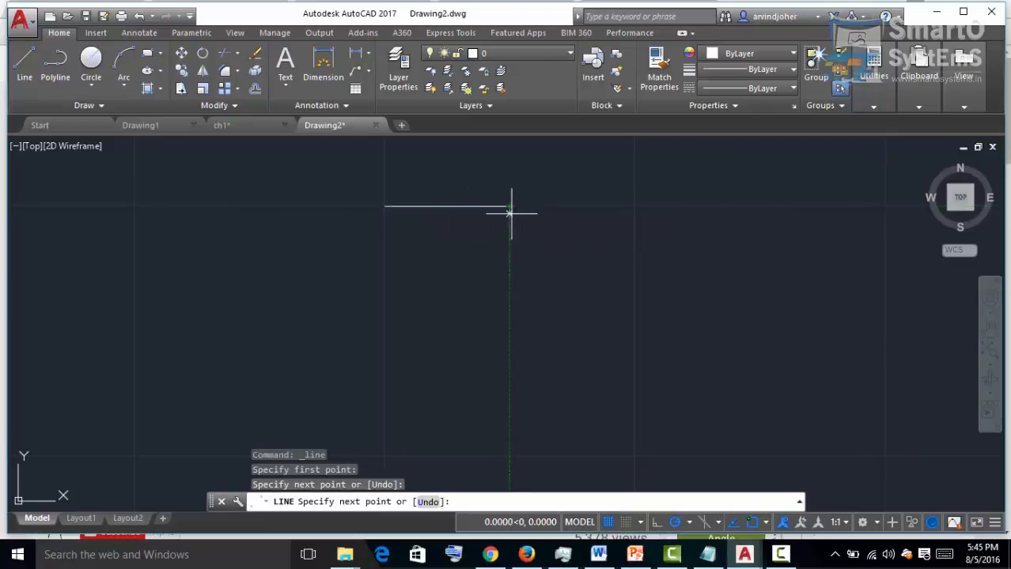
left_click(510, 307)
left_click(385, 306)
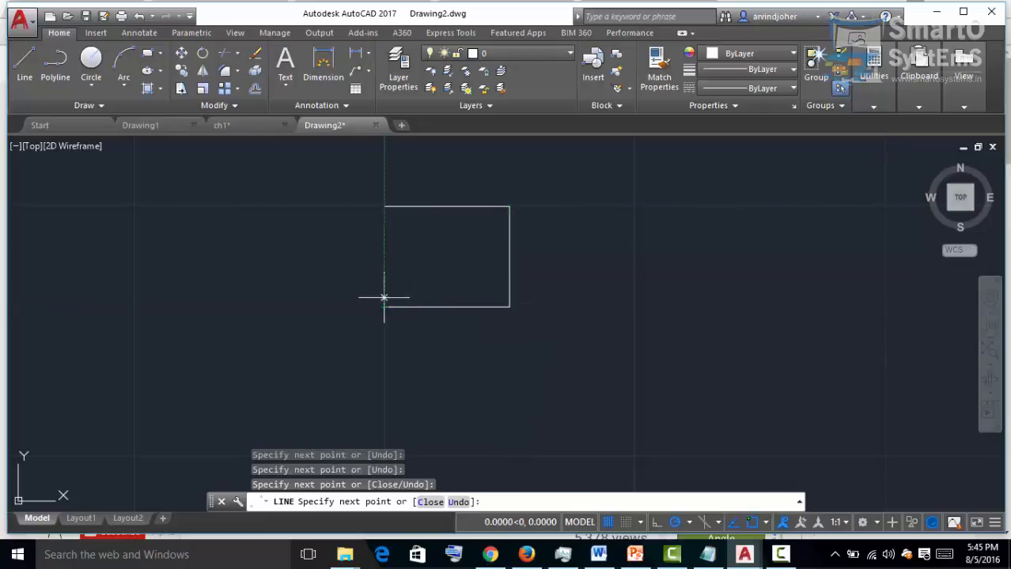
left_click(384, 207)
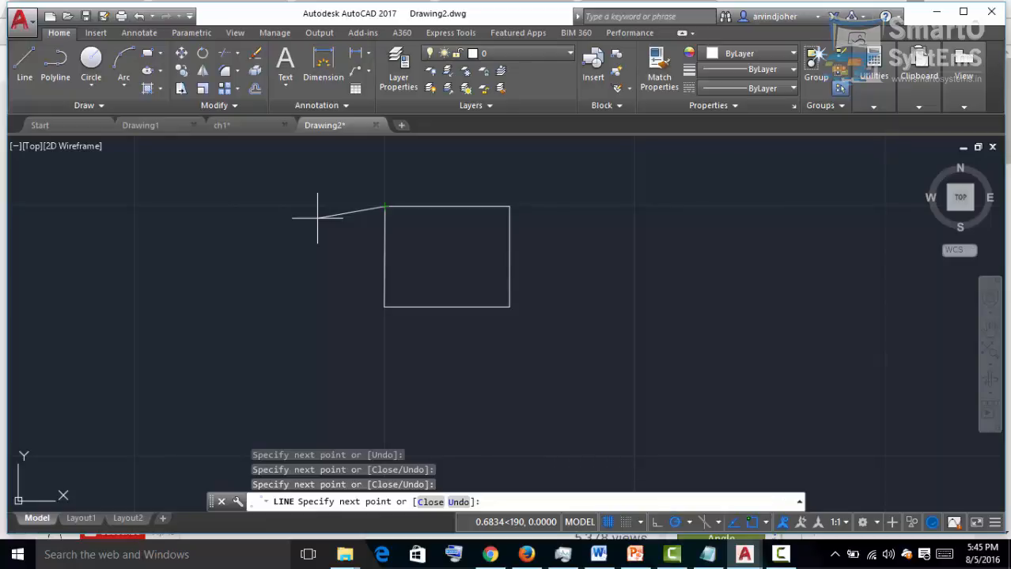
key("Escape")
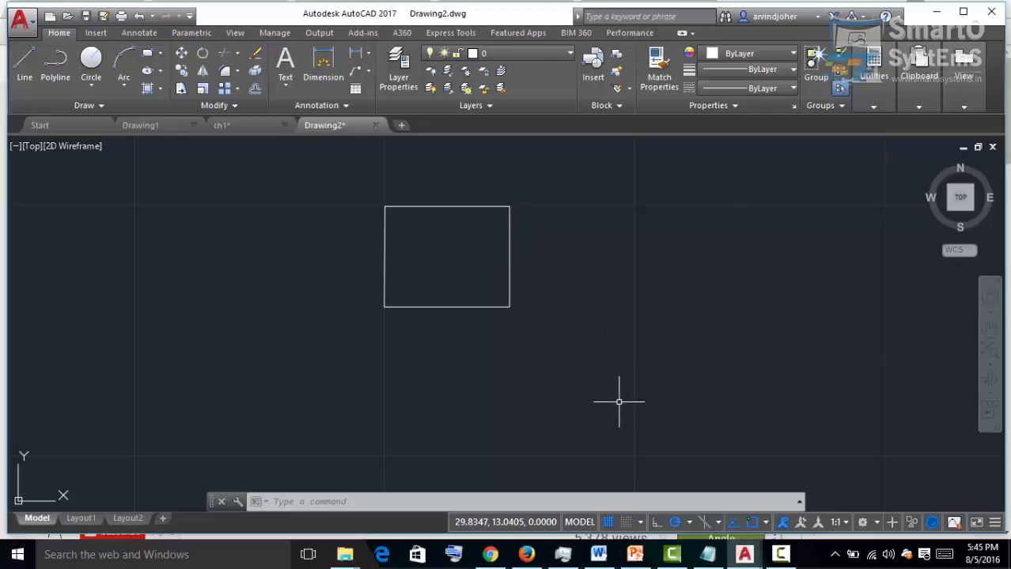
- Turn snap mode on and draw a second closed rectangle from line segments on grid points, below the first one
left_click(626, 522)
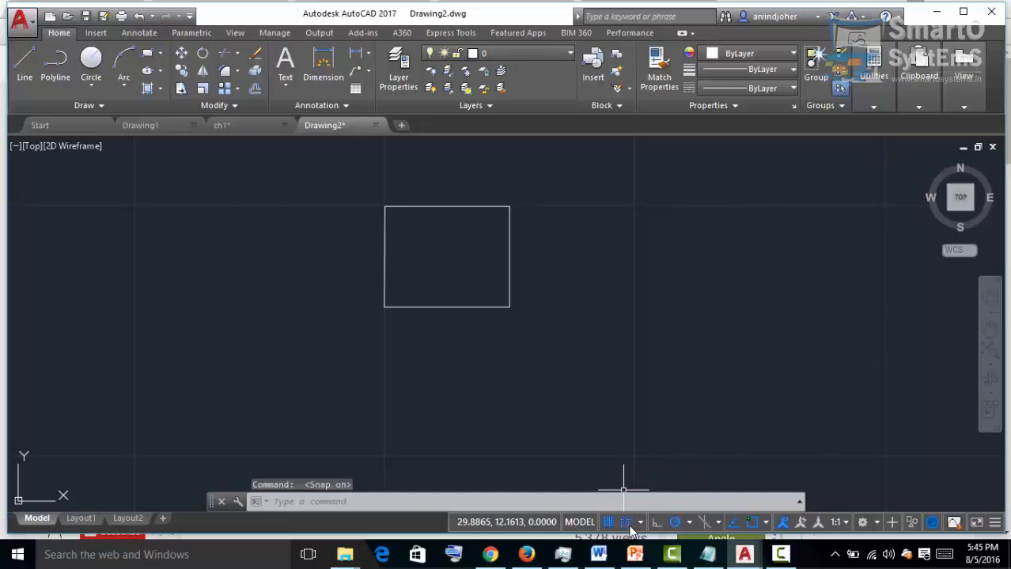
left_click(24, 63)
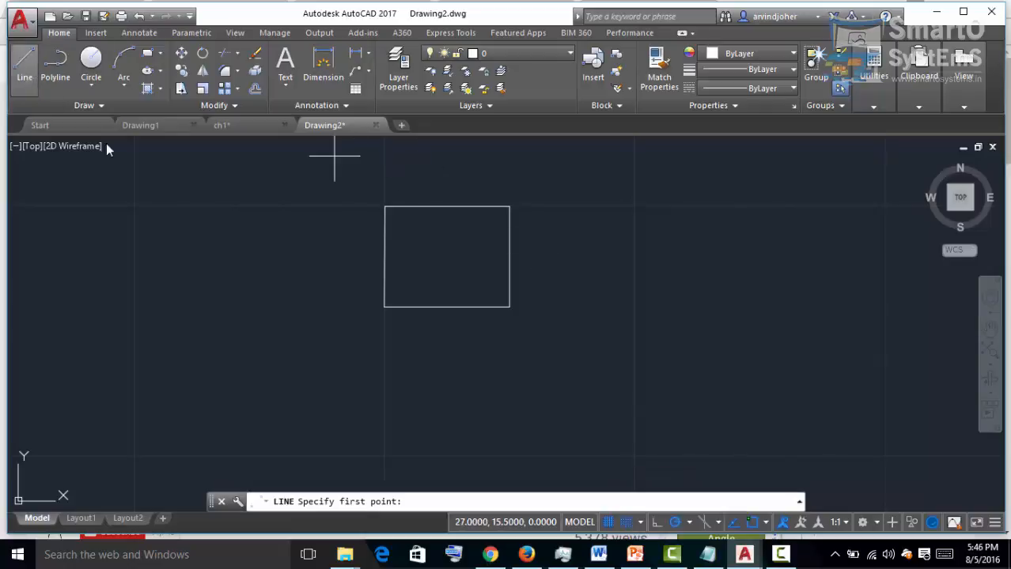
left_click(384, 356)
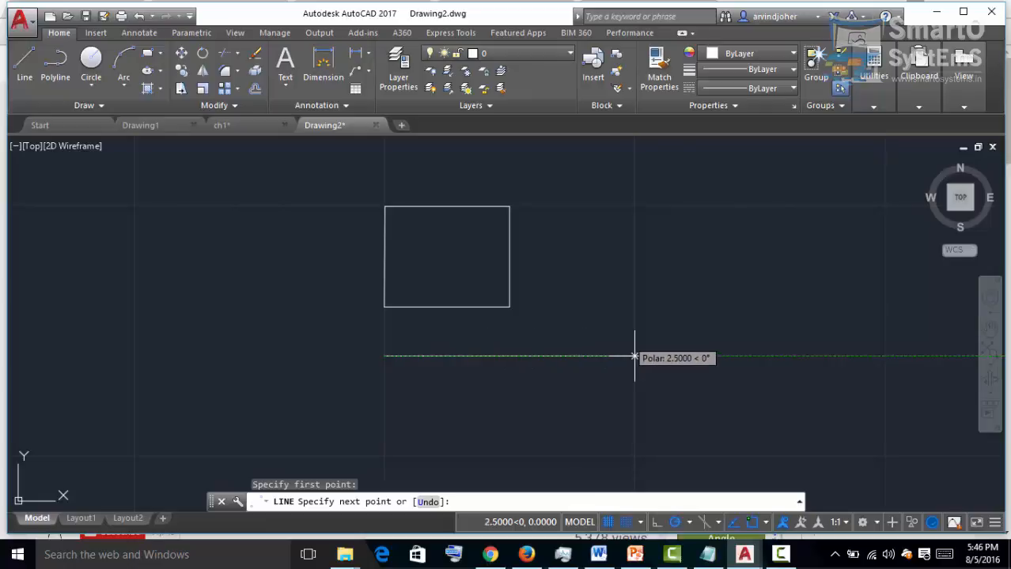
left_click(534, 357)
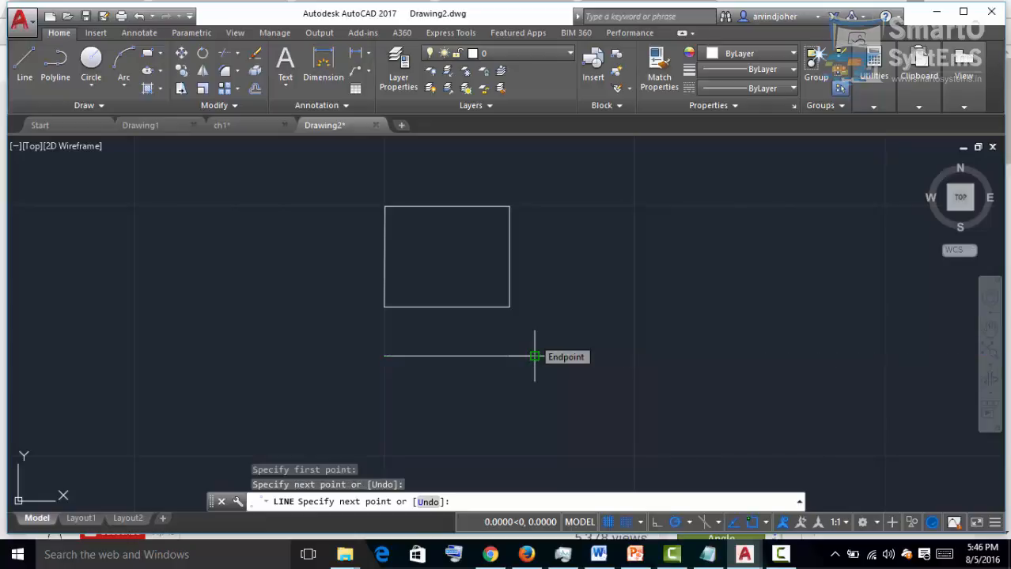
left_click(533, 456)
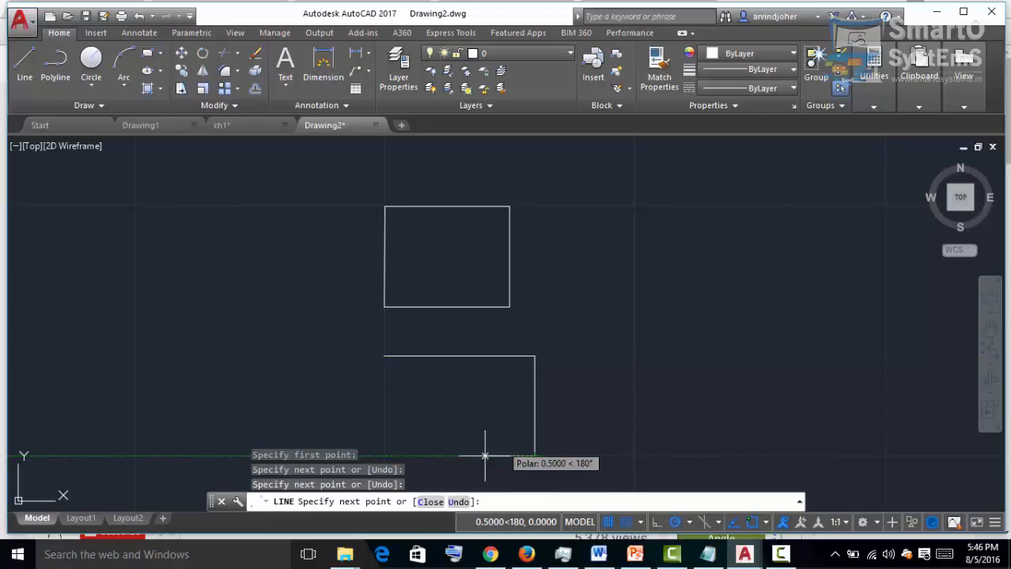
left_click(383, 456)
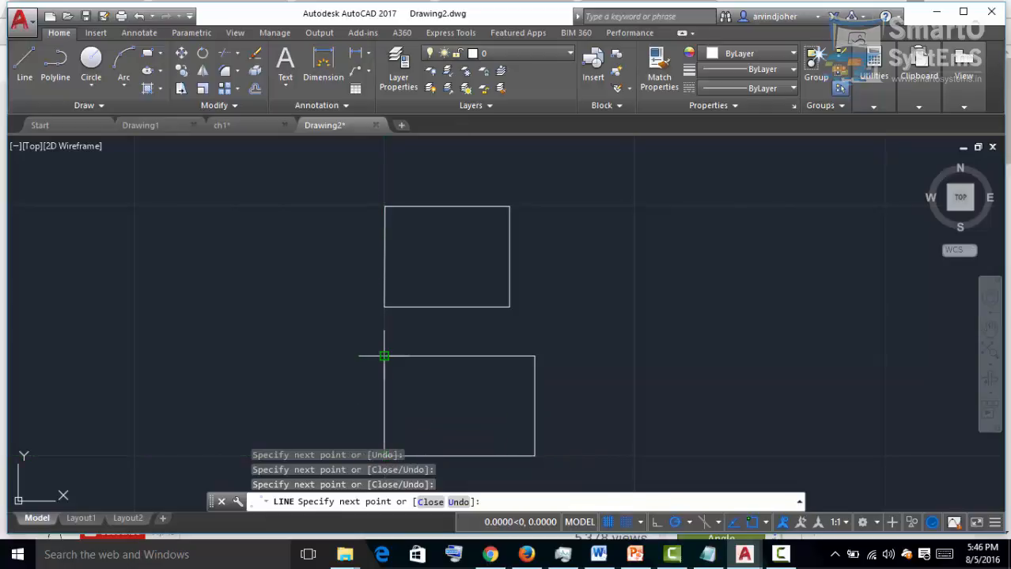
left_click(383, 357)
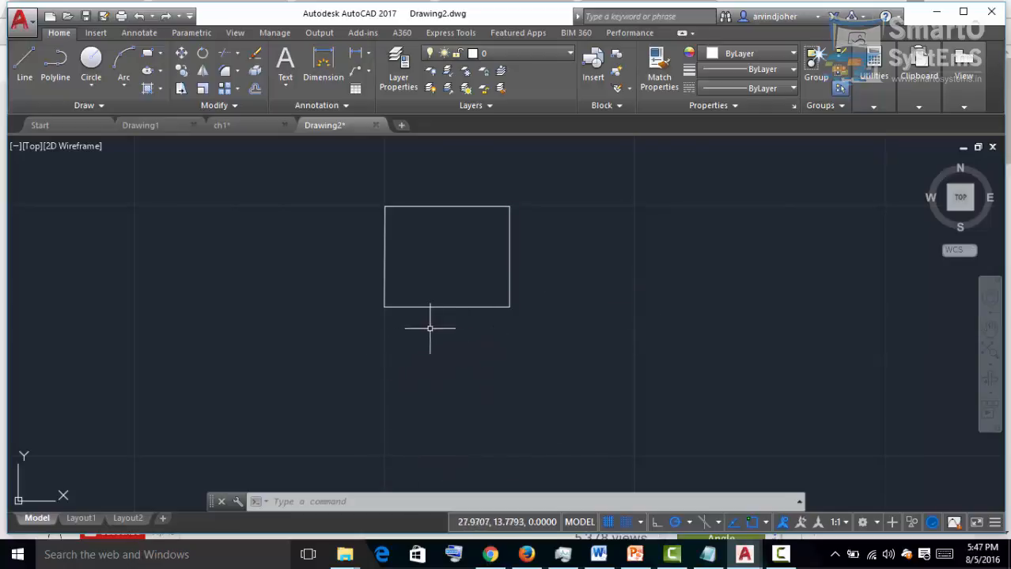
- Draw a rectangle 2.5 units wide with the Rectangle command, snapped to grid points below the existing one
left_click(147, 53)
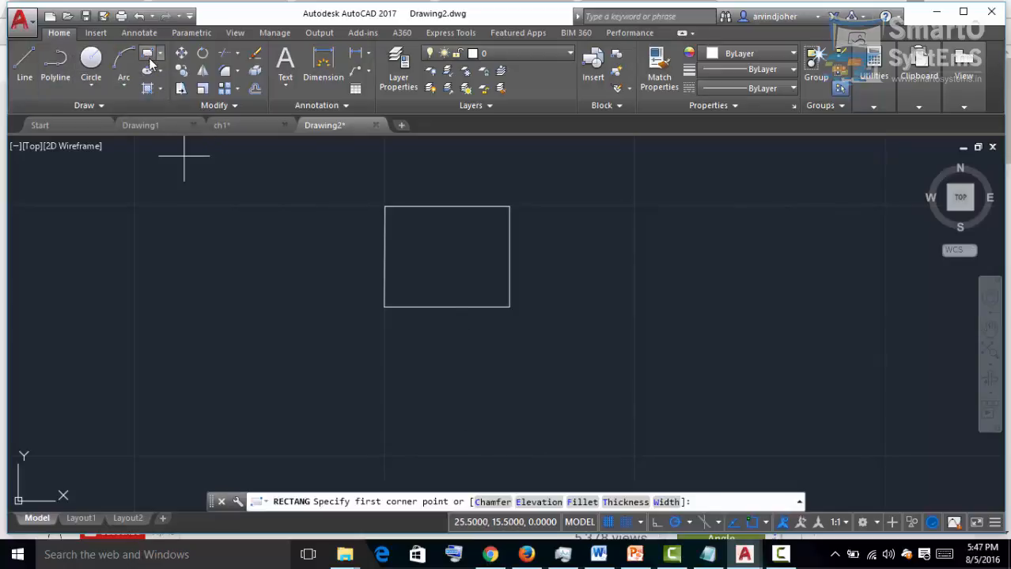
left_click(384, 356)
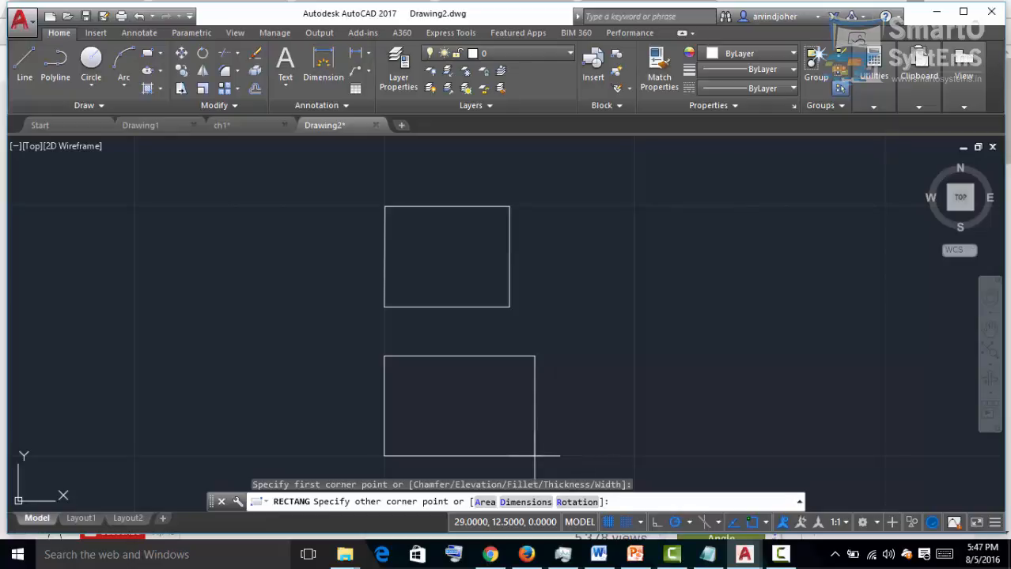
left_click(634, 456)
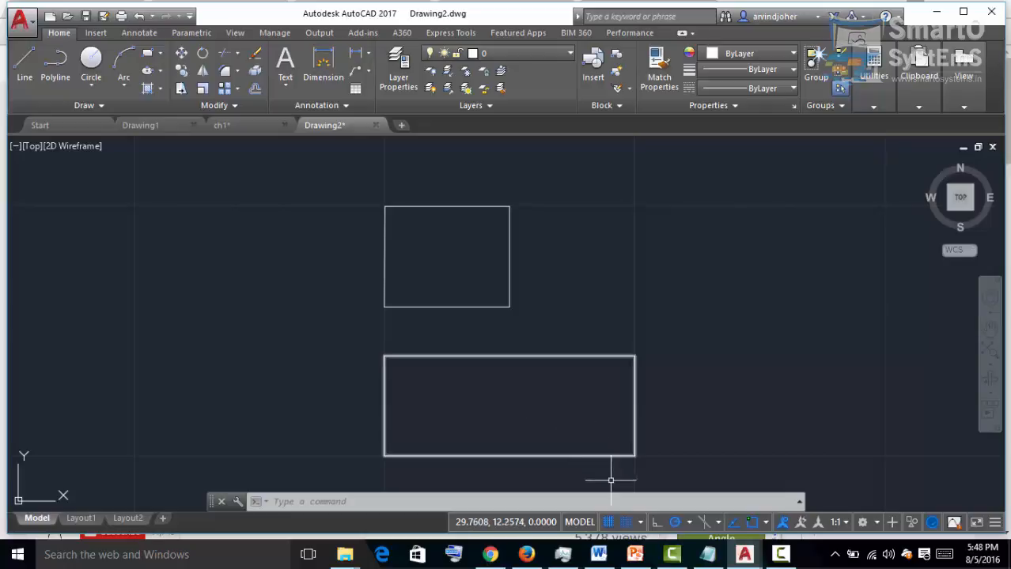
- Open the snap settings and set the grid X and Y spacing to 1.0000, keeping a major line every 5
scroll(633, 391, "down", 1)
scroll(632, 391, "down", 2)
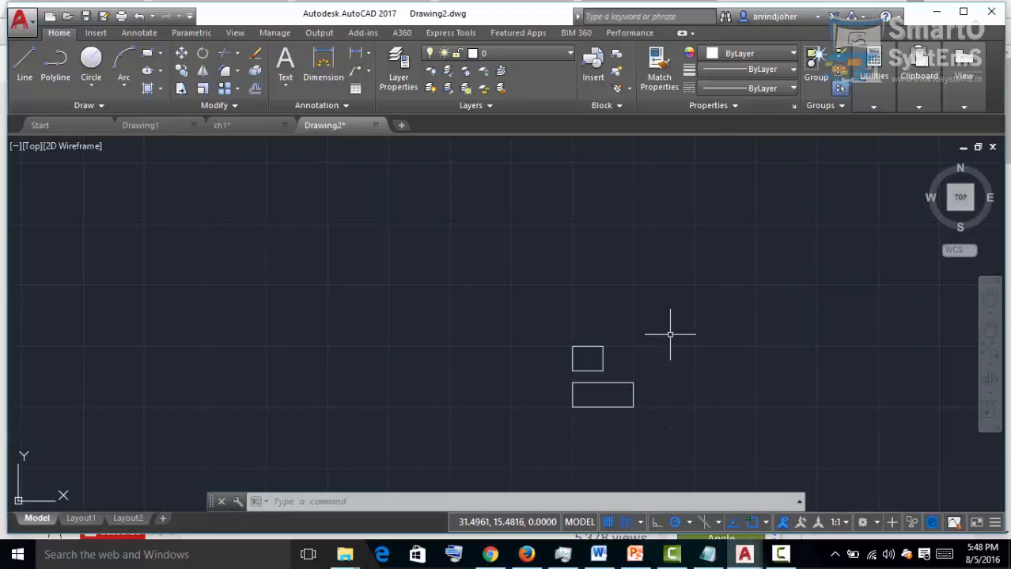
left_click(641, 523)
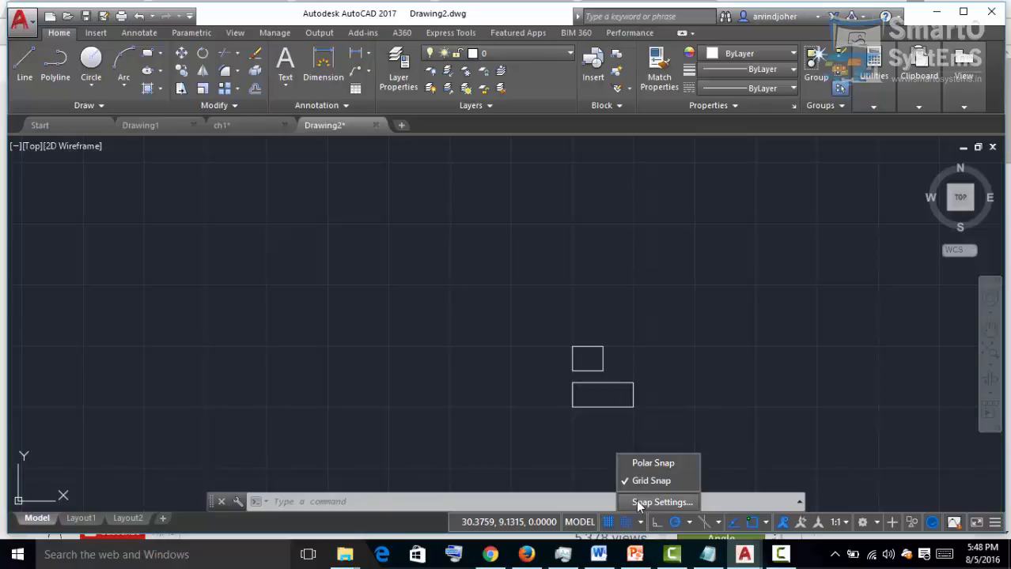
left_click(639, 503)
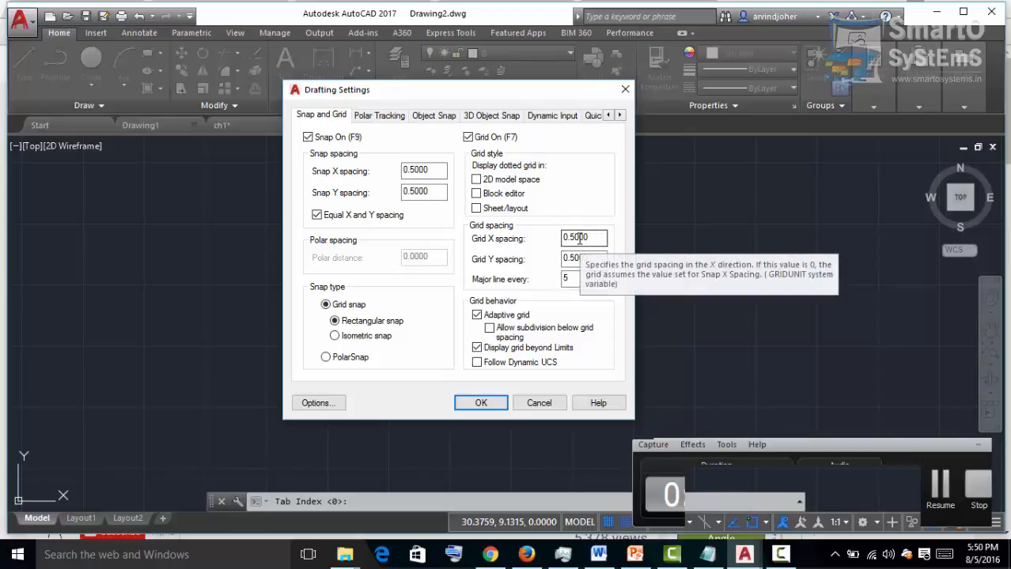
left_click_drag(597, 237, 556, 243)
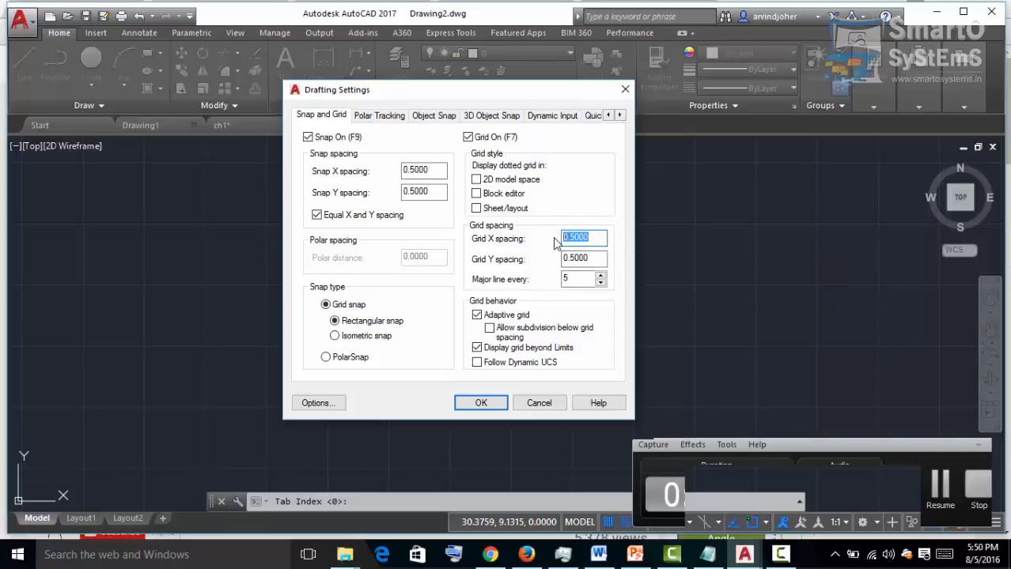
type("1")
key("Tab")
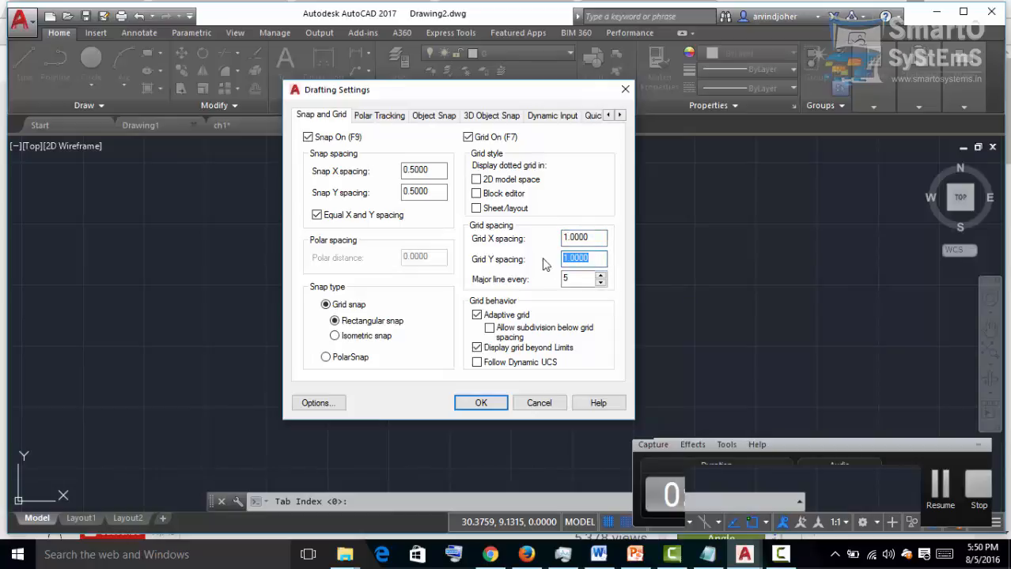
type("1.0000")
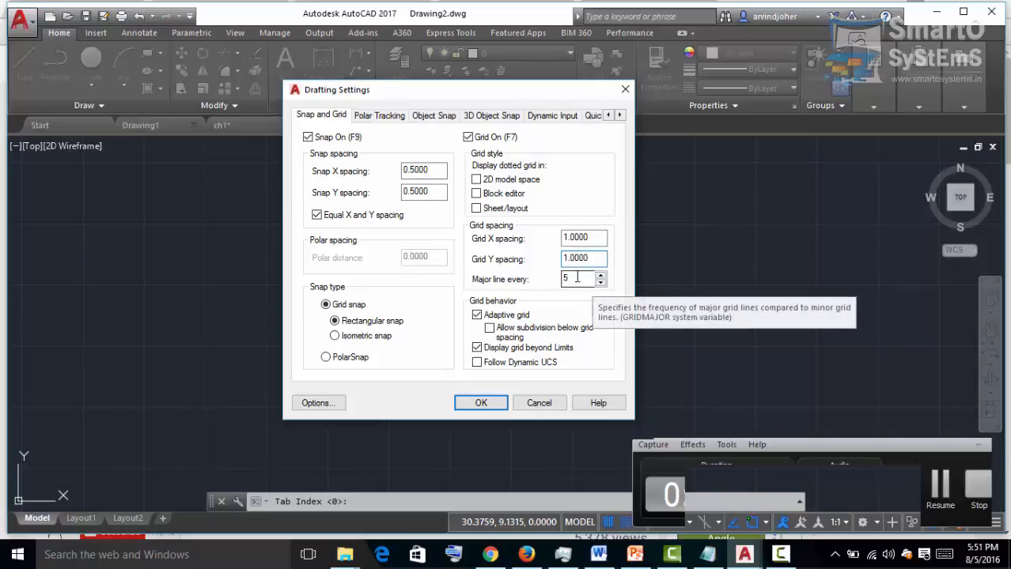
left_click(478, 403)
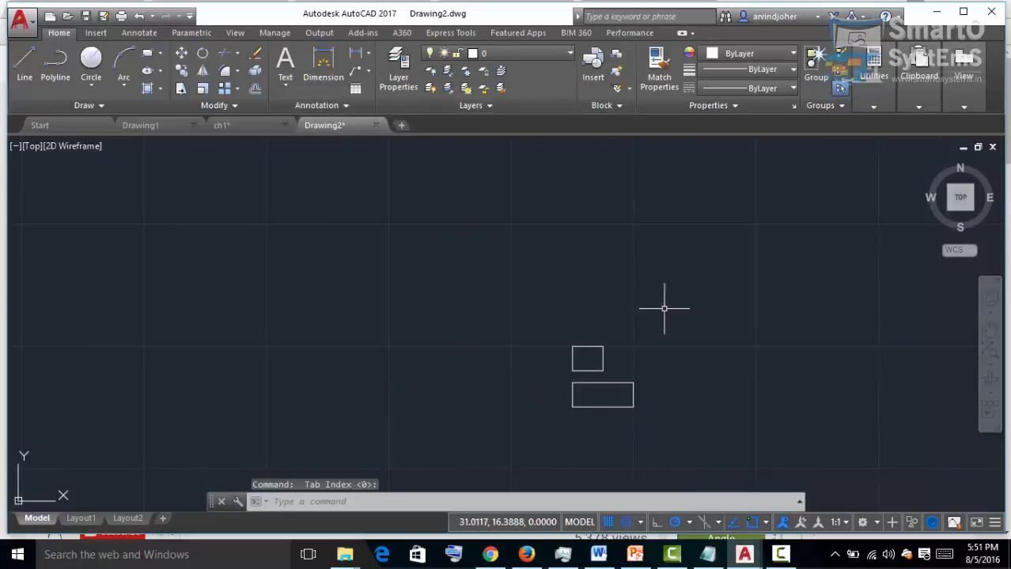